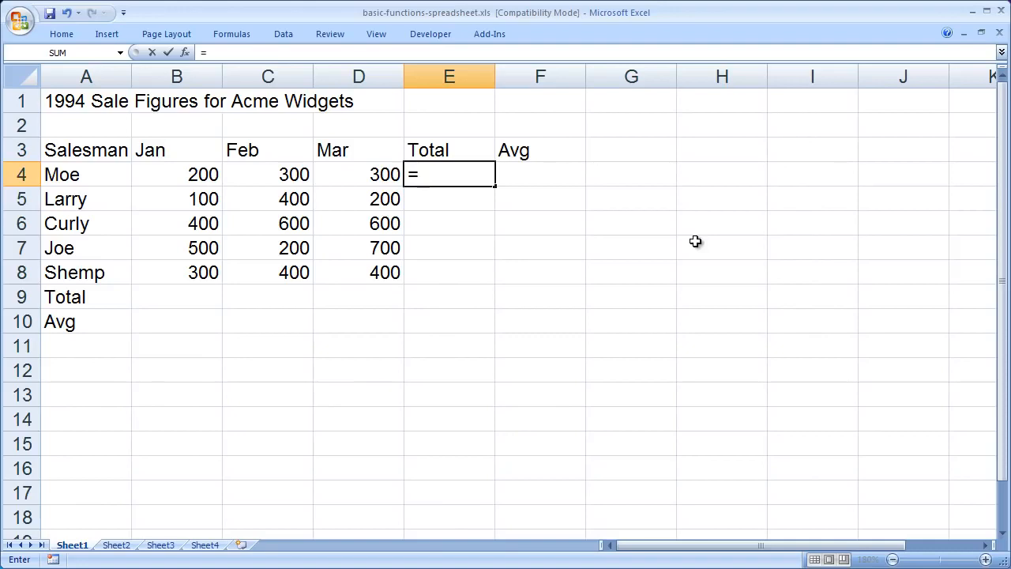
Complete the formula in E4 as =sum(b4:d4) to total the first salesman's January to March figures
text(sum)
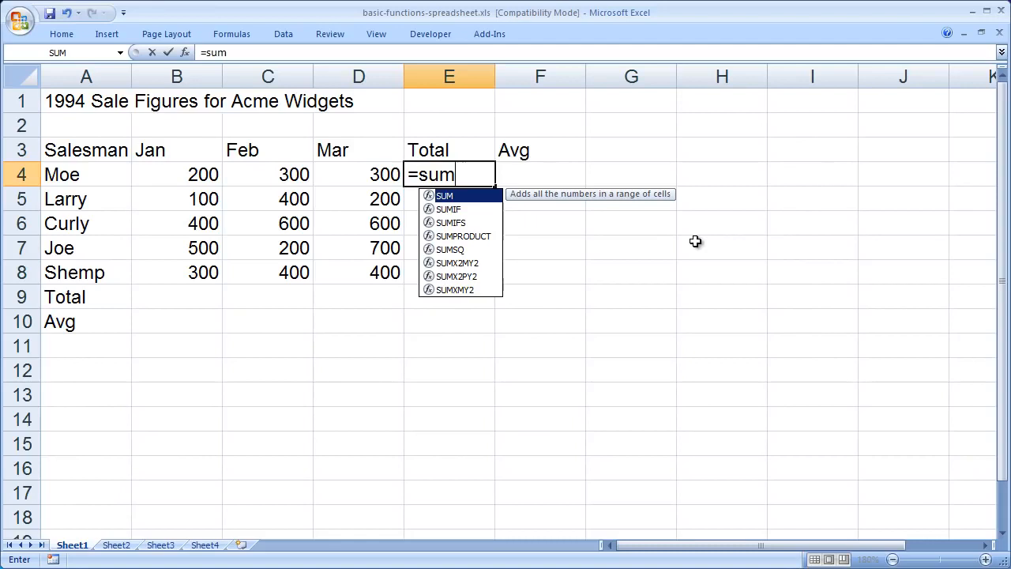
text(()
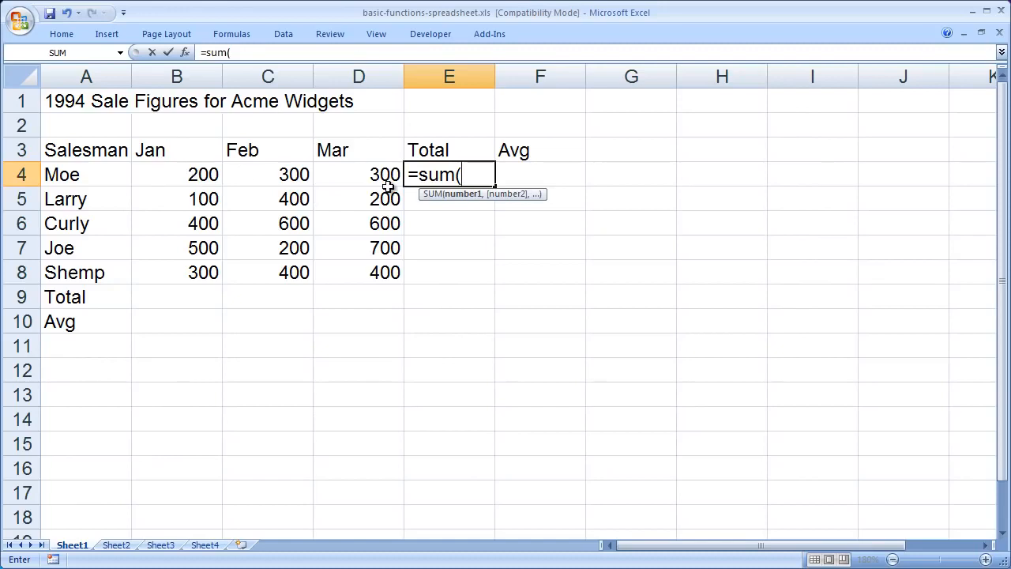
text(b4:d4)
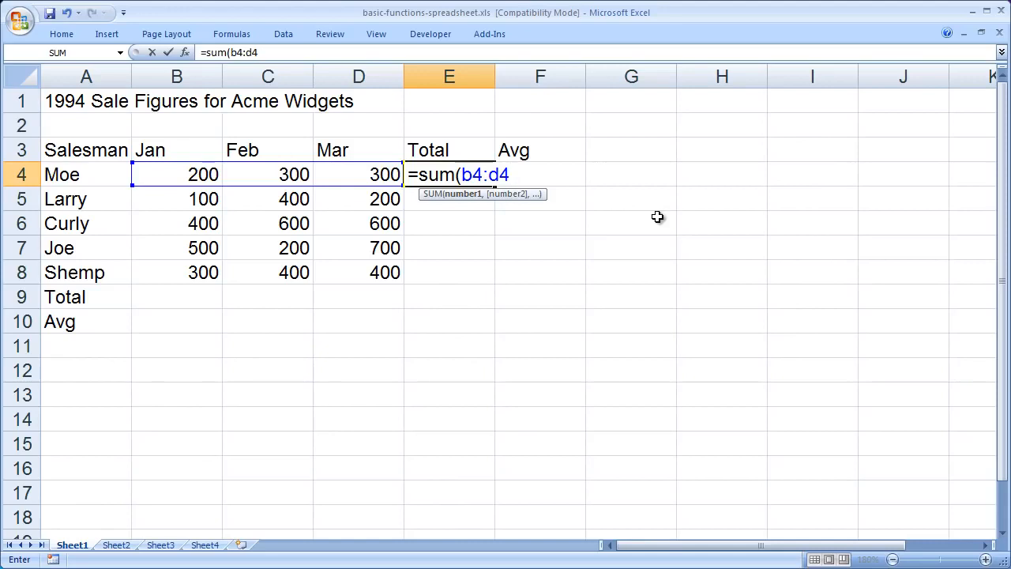
text())
key(Return)
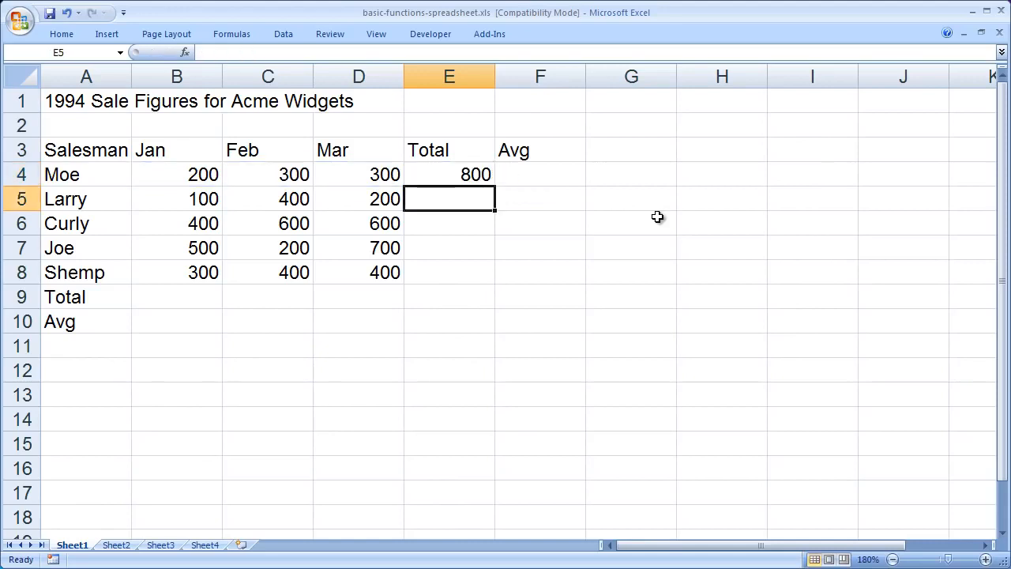
Enter =average(B4:D4) in F4 to average the first salesman's monthly sales, picking the range directly from the sheet
click(535, 174)
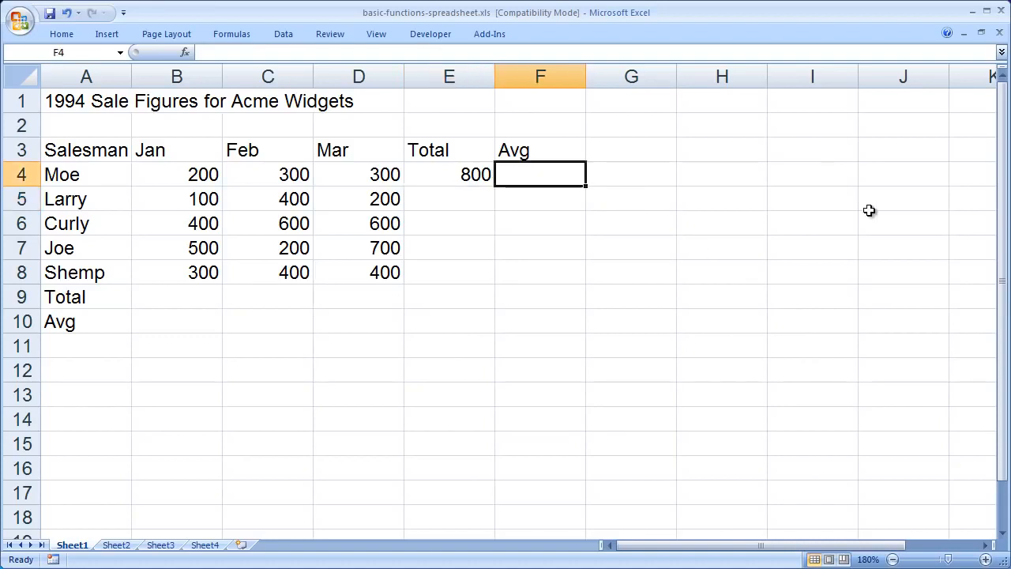
text(=)
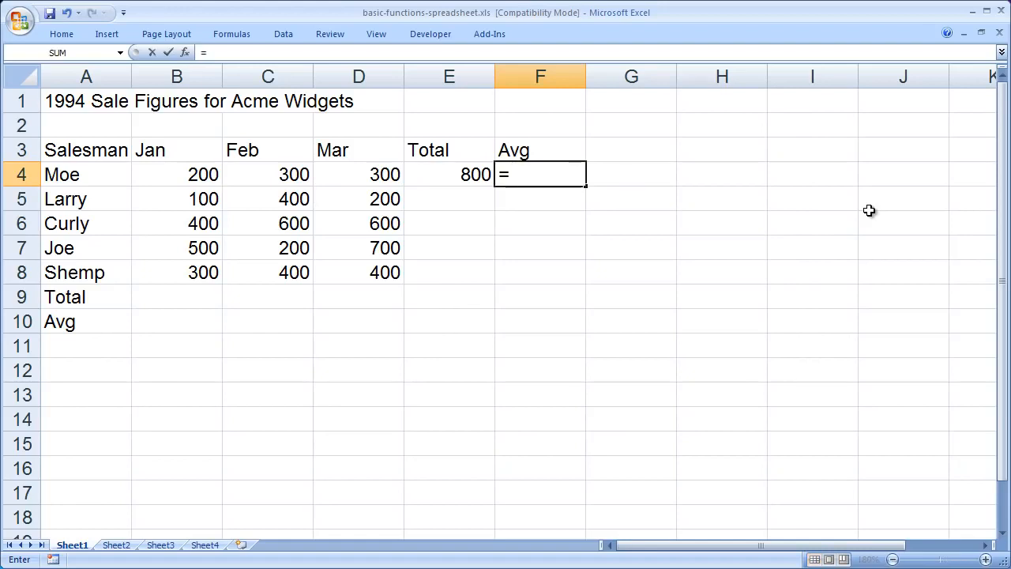
text(average)
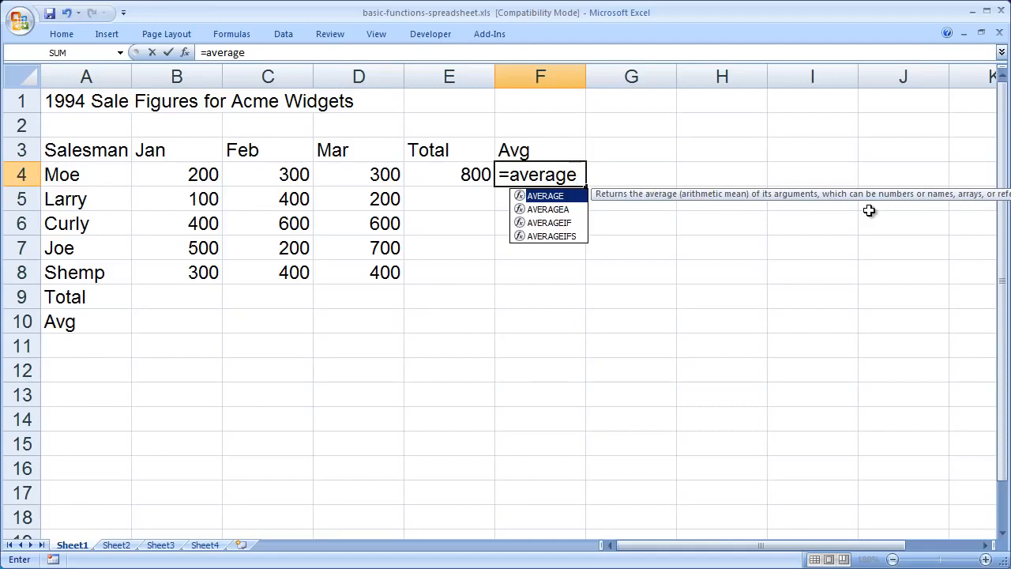
text(()
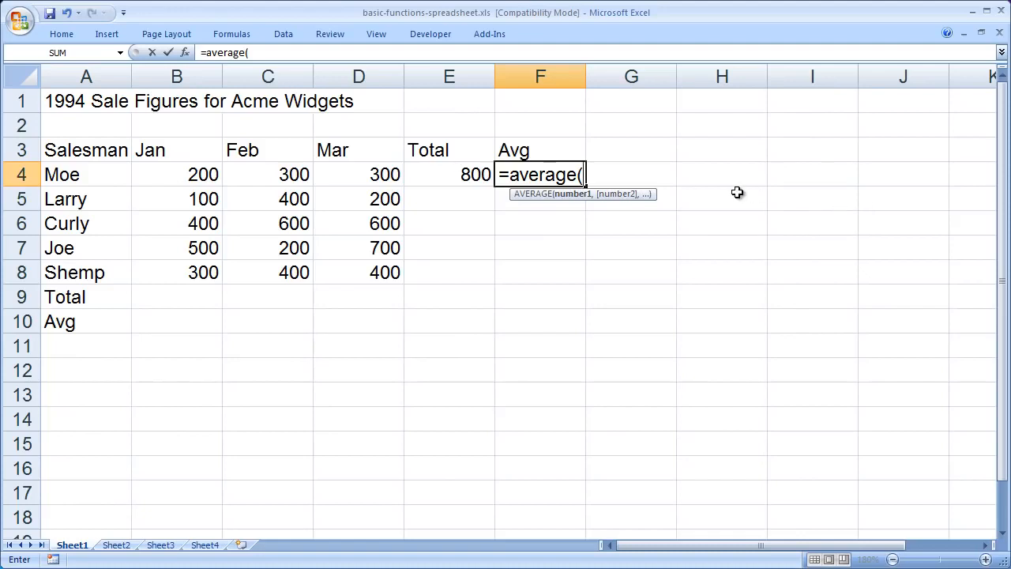
text(b4:d4)
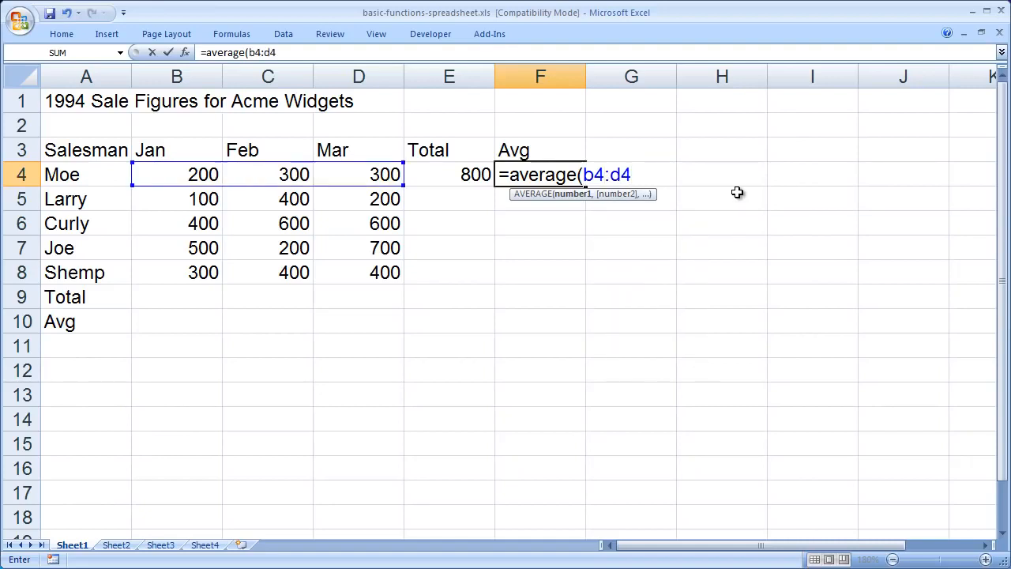
key(BackSpace)
key(BackSpace)
key(BackSpace)
key(BackSpace)
key(BackSpace)
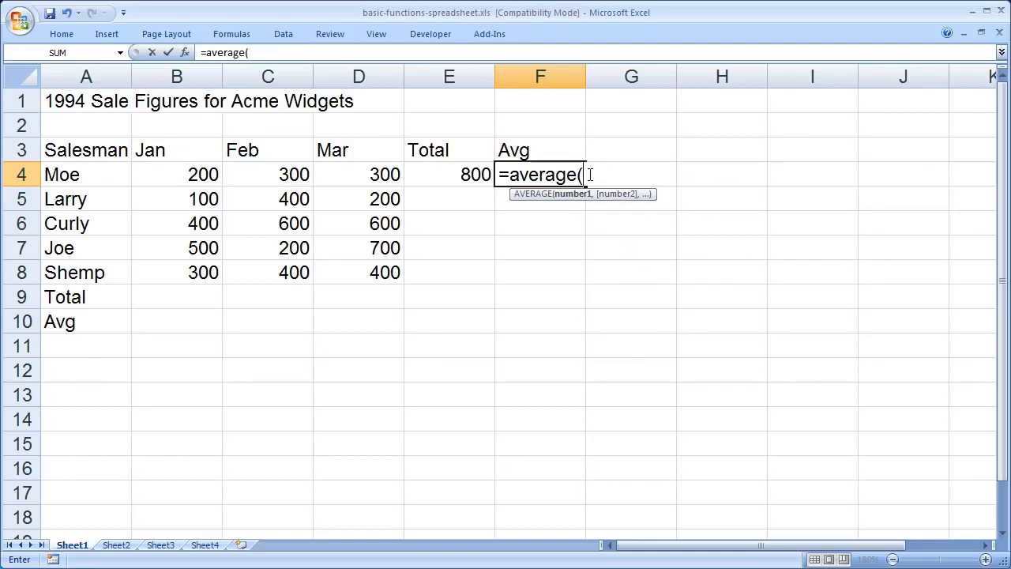
drag(182, 174, 367, 172)
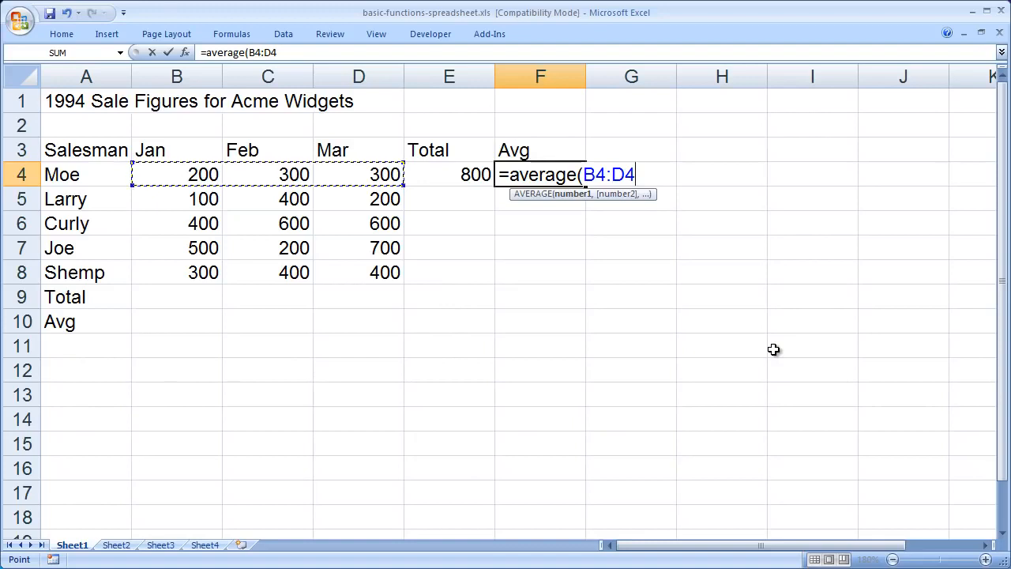
text())
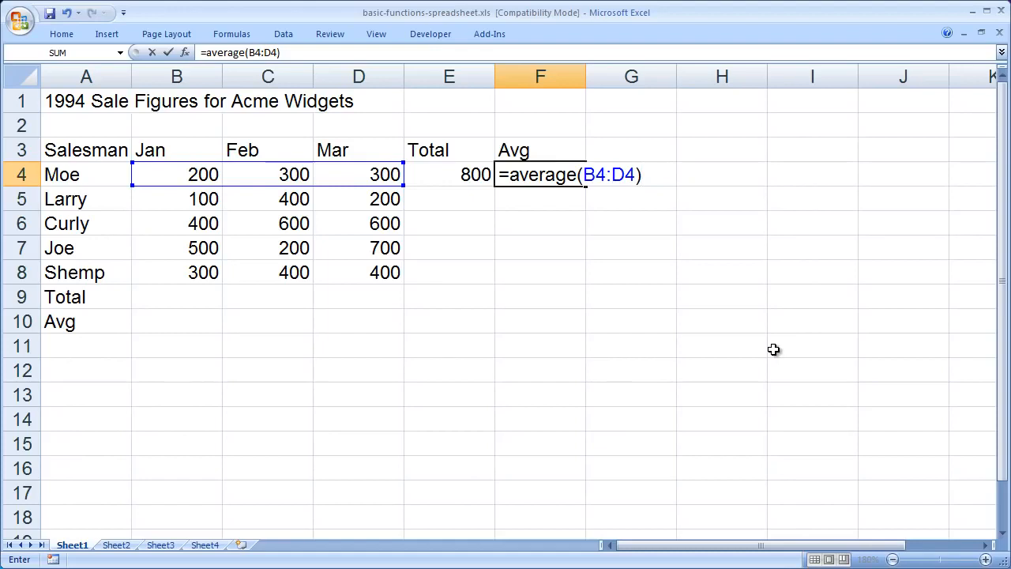
key(Return)
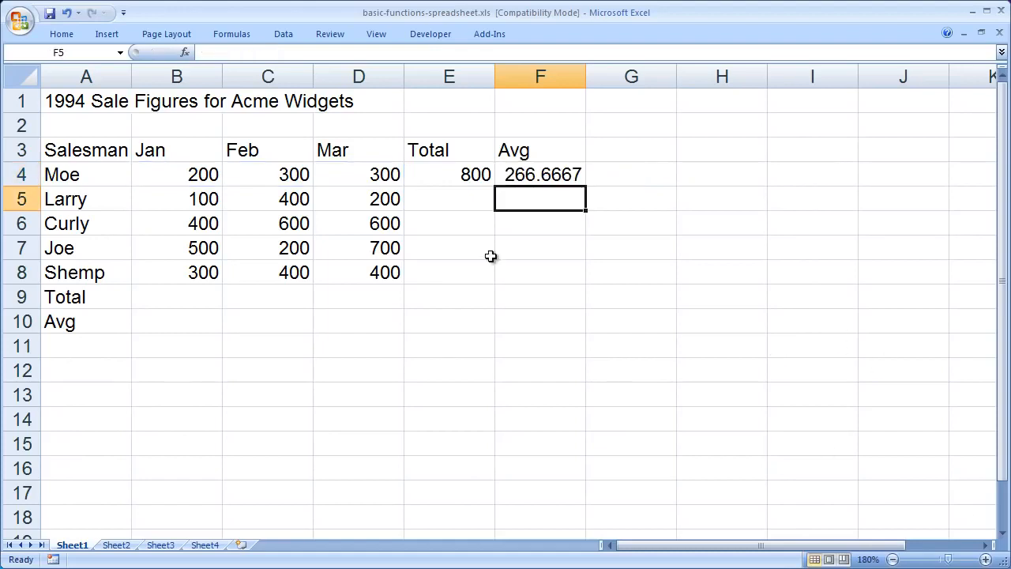
drag(635, 305, 636, 321)
click(609, 406)
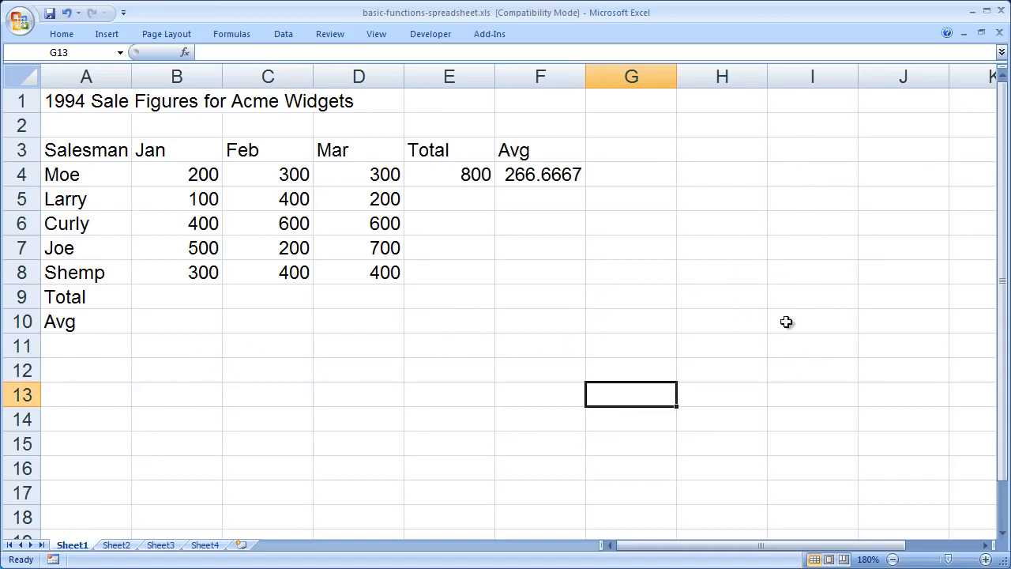
click(615, 298)
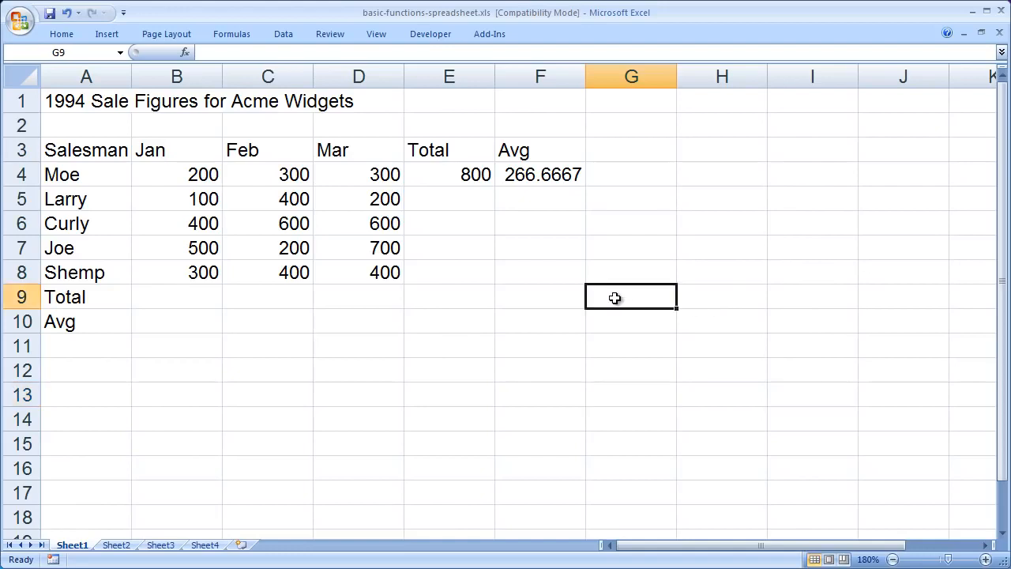
Total the January sales in B9 with AutoSum over B4:B8
click(188, 296)
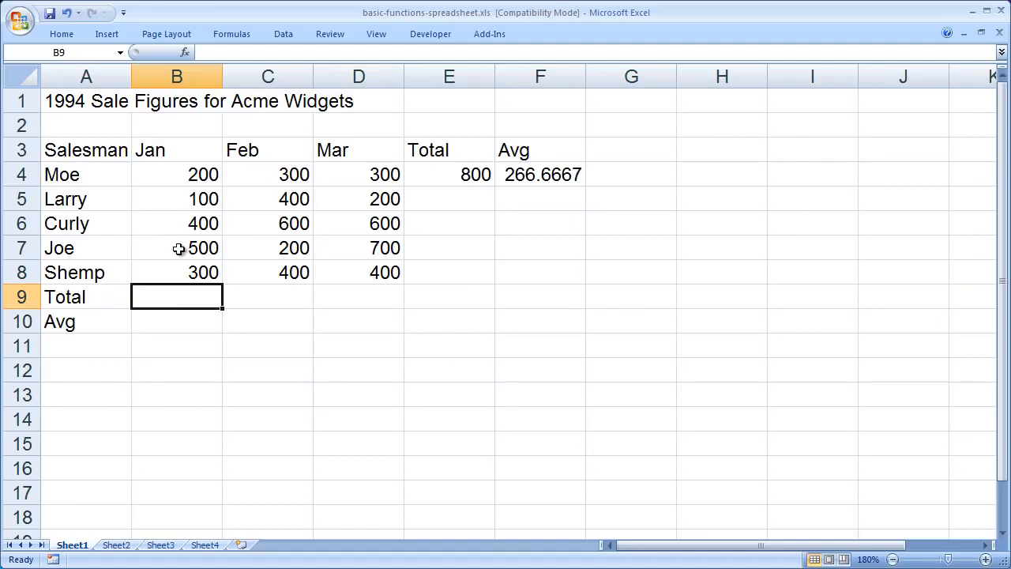
click(55, 33)
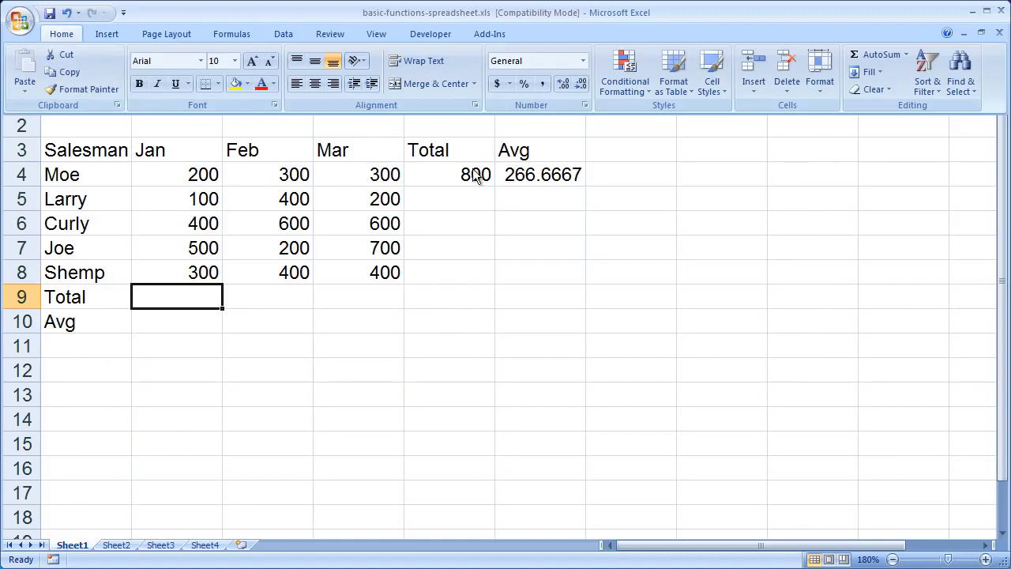
click(875, 57)
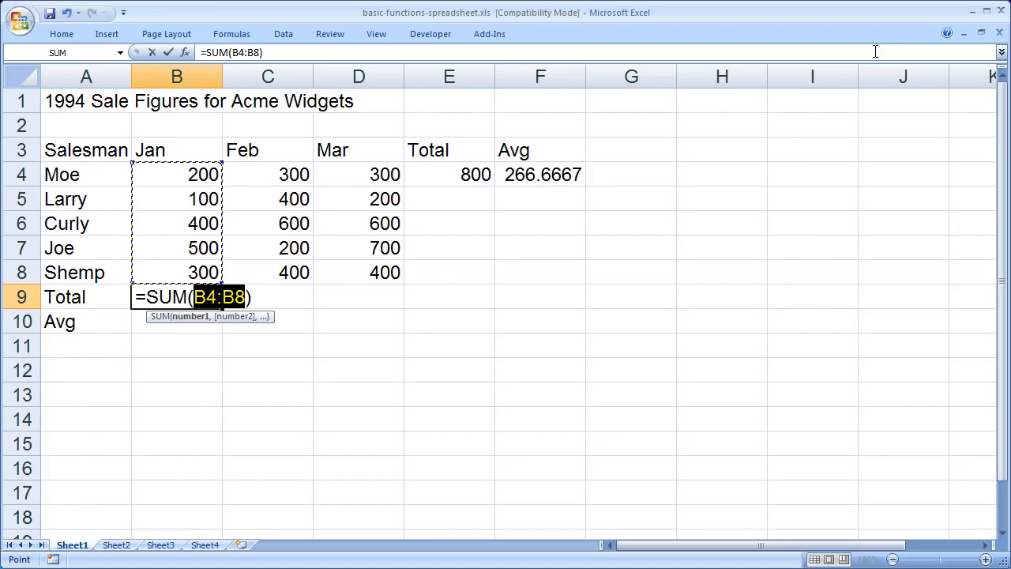
key(Return)
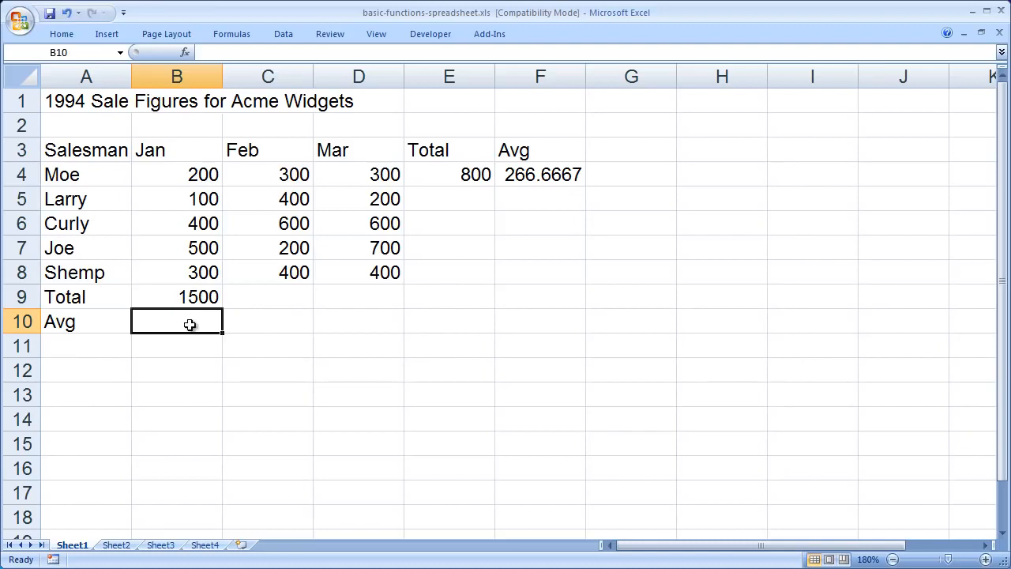
Insert AutoSum's Average function in B10 and restrict its range to B4:B8, excluding the January total
click(54, 35)
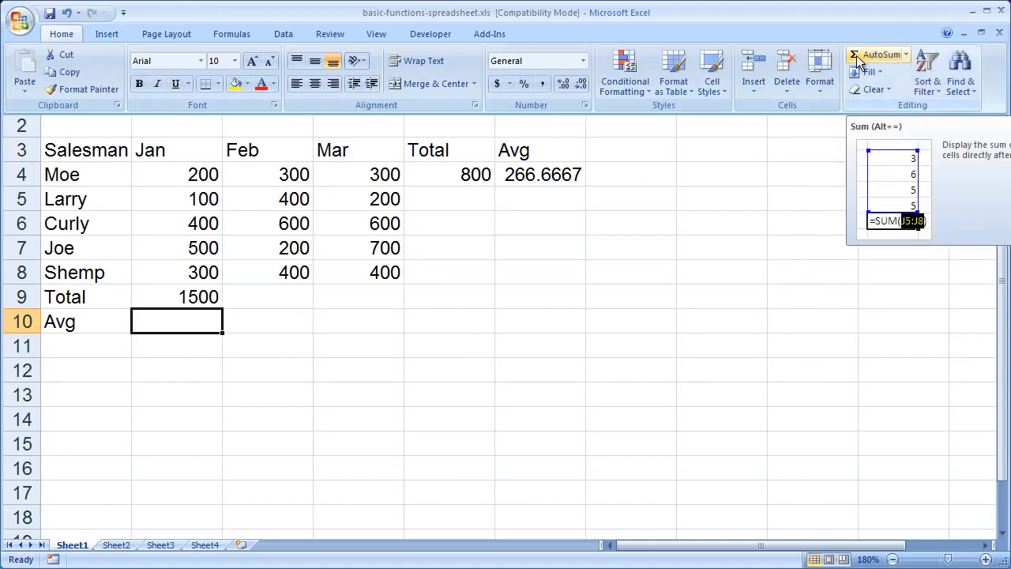
click(907, 56)
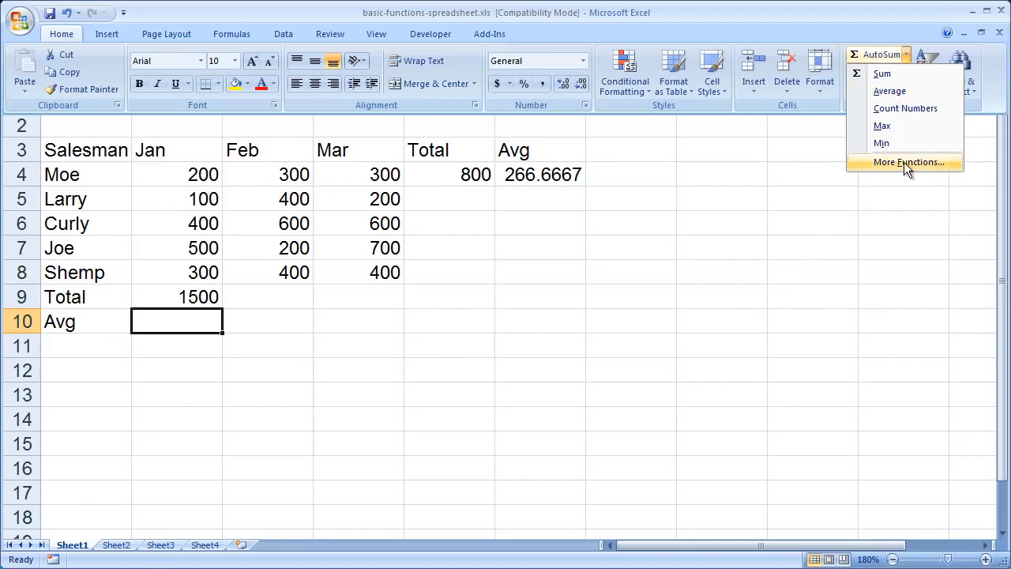
click(902, 92)
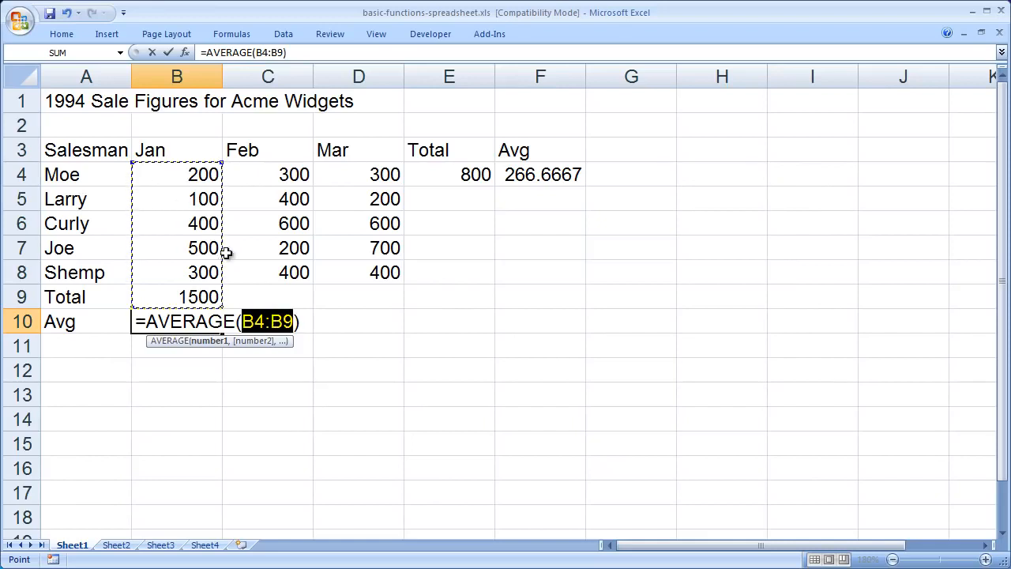
drag(187, 175, 181, 266)
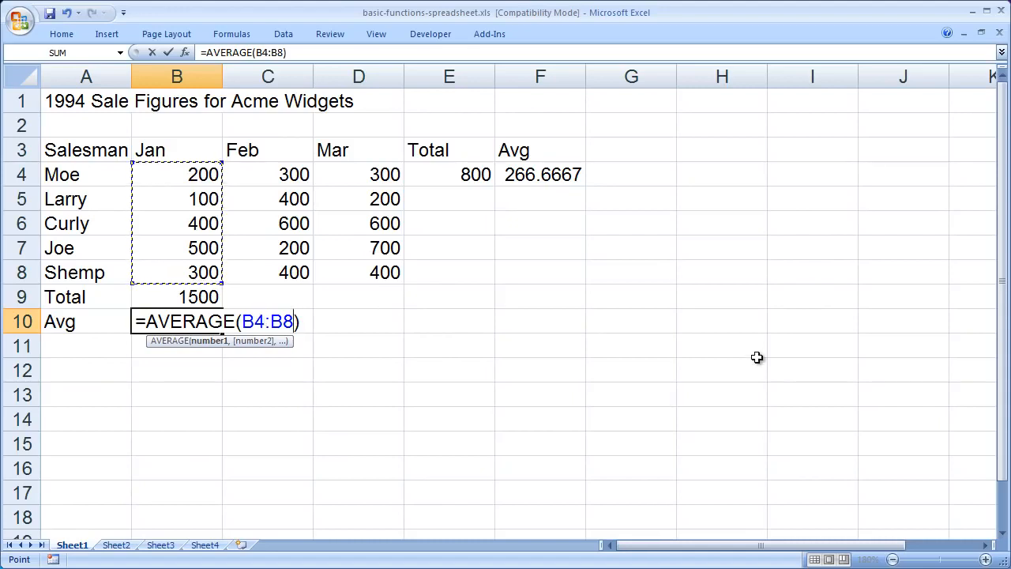
key(Return)
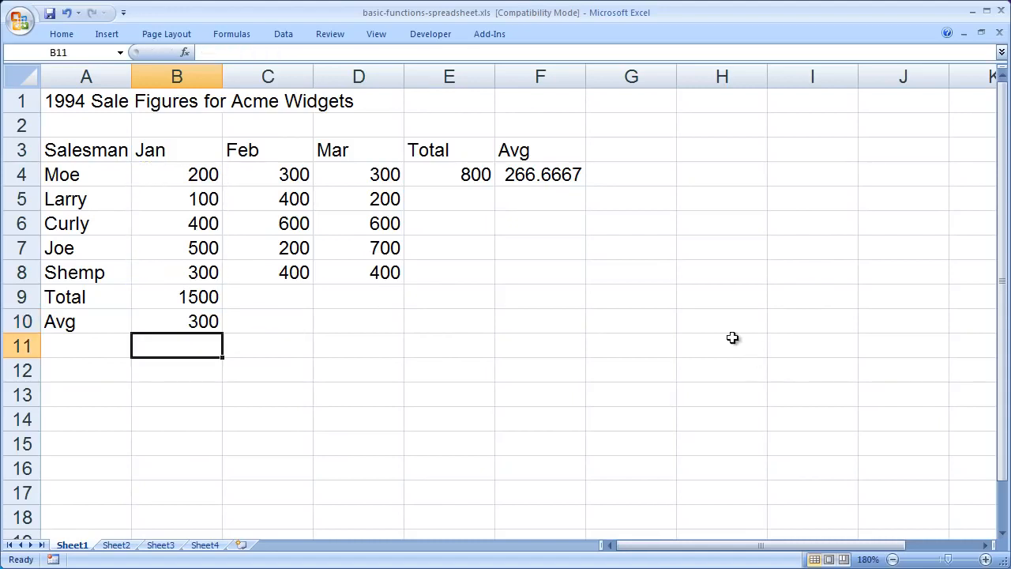
Review the SUM formula in E4 and fill it down through E8 to total the remaining salesmen's sales
click(82, 101)
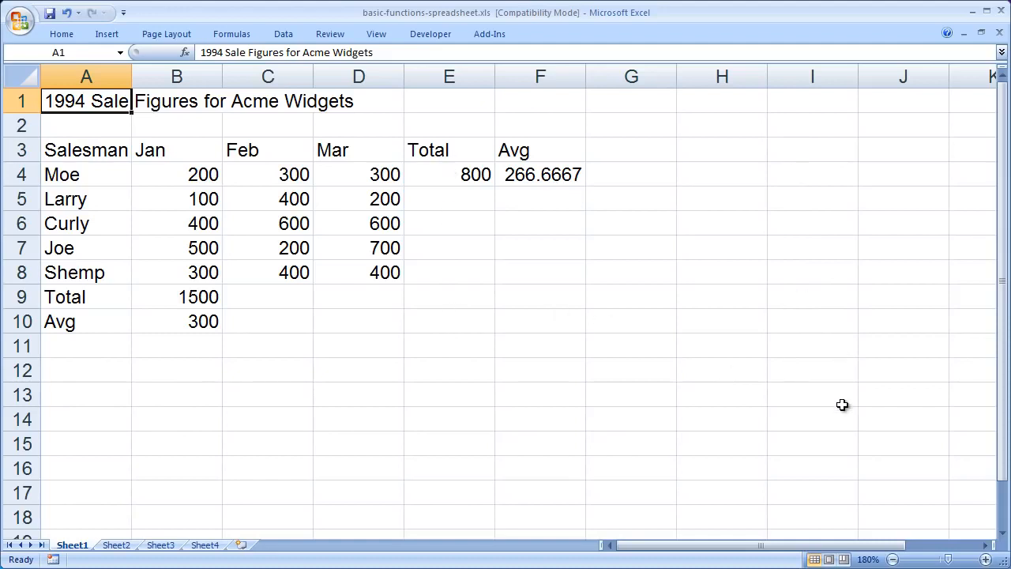
click(457, 175)
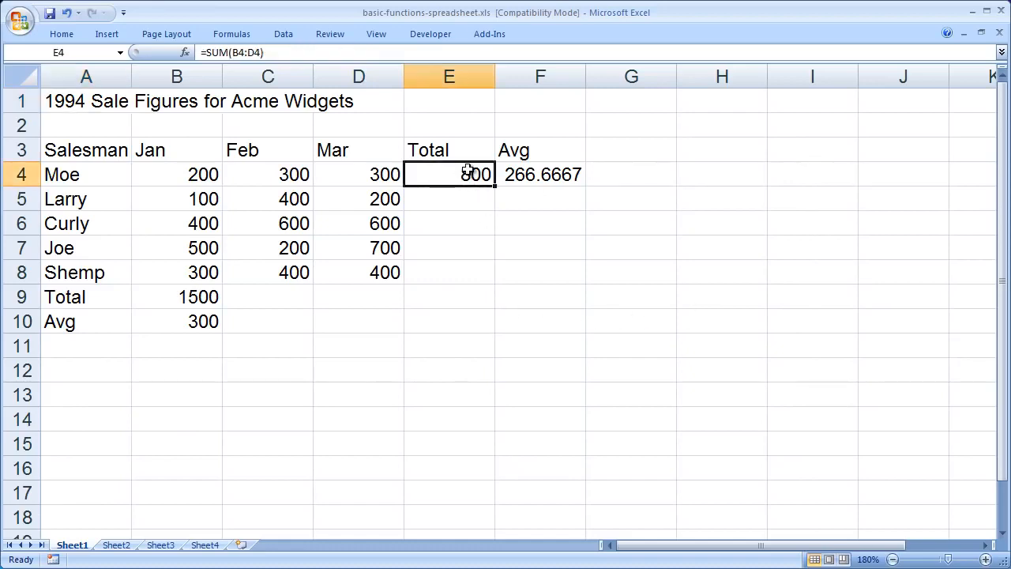
double_click(467, 171)
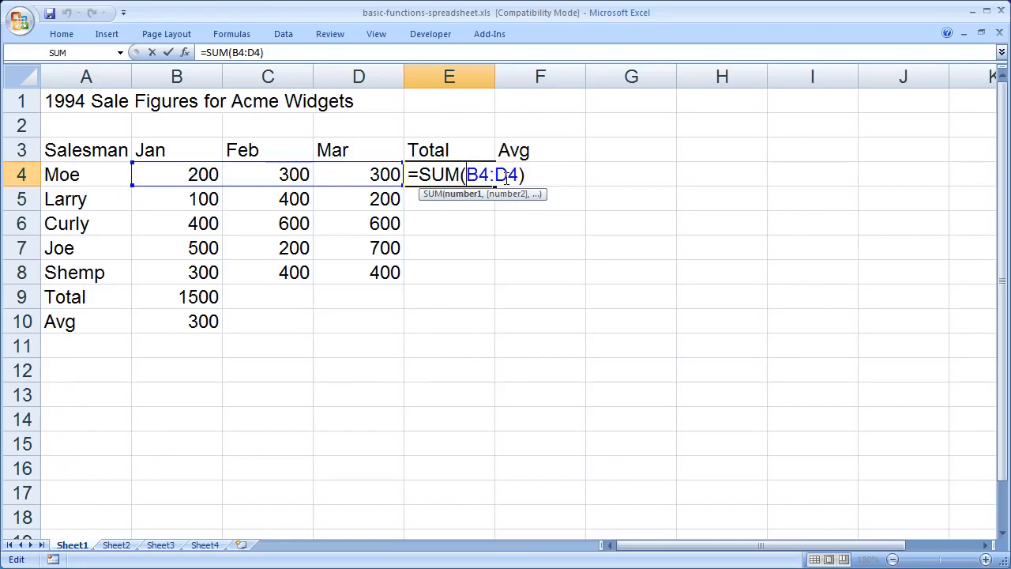
key(Return)
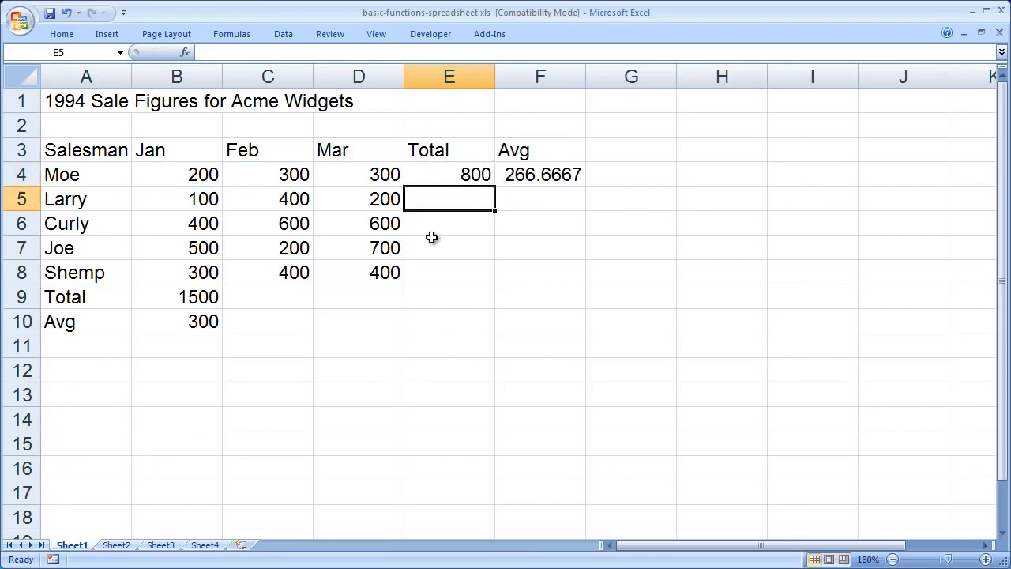
click(437, 171)
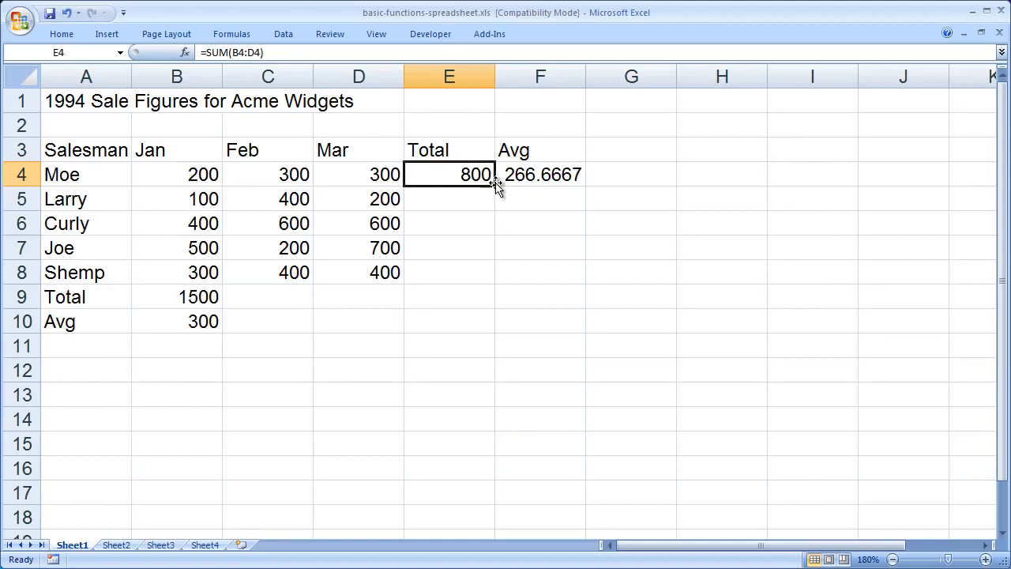
drag(495, 186, 488, 291)
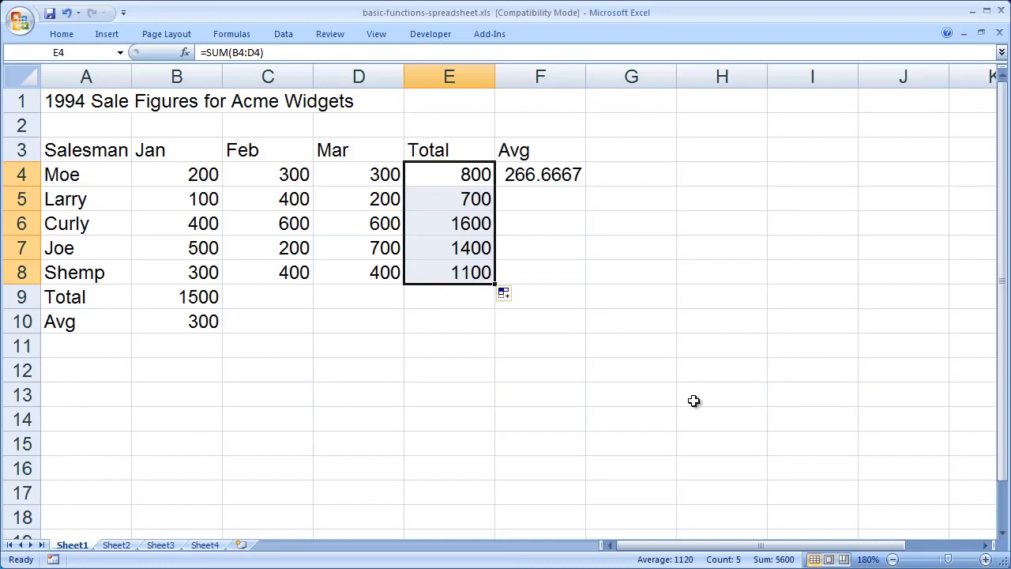
click(712, 266)
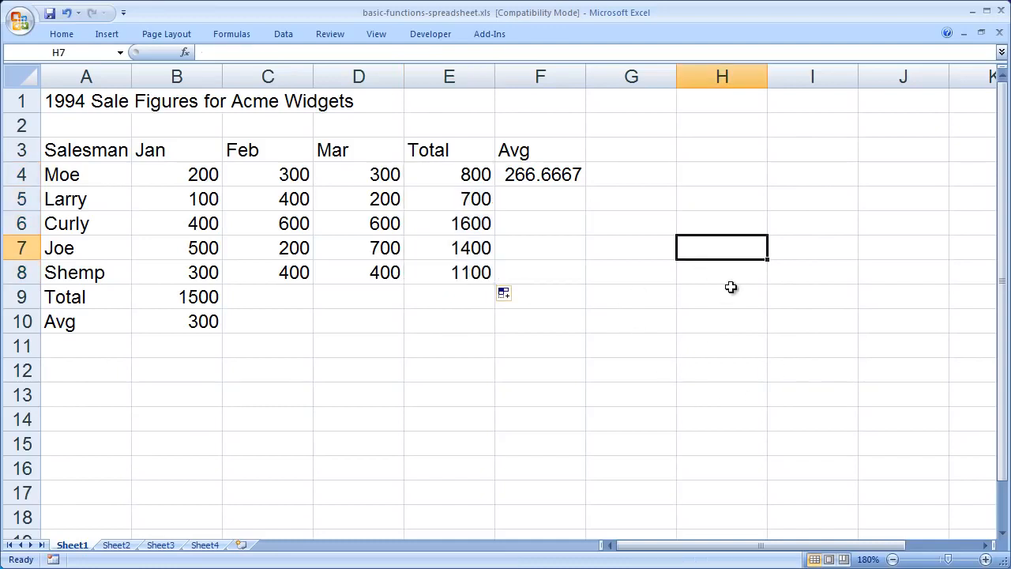
Examine the SUM formulas in E4, E5 and E6 to compare which cell ranges each one references
double_click(426, 175)
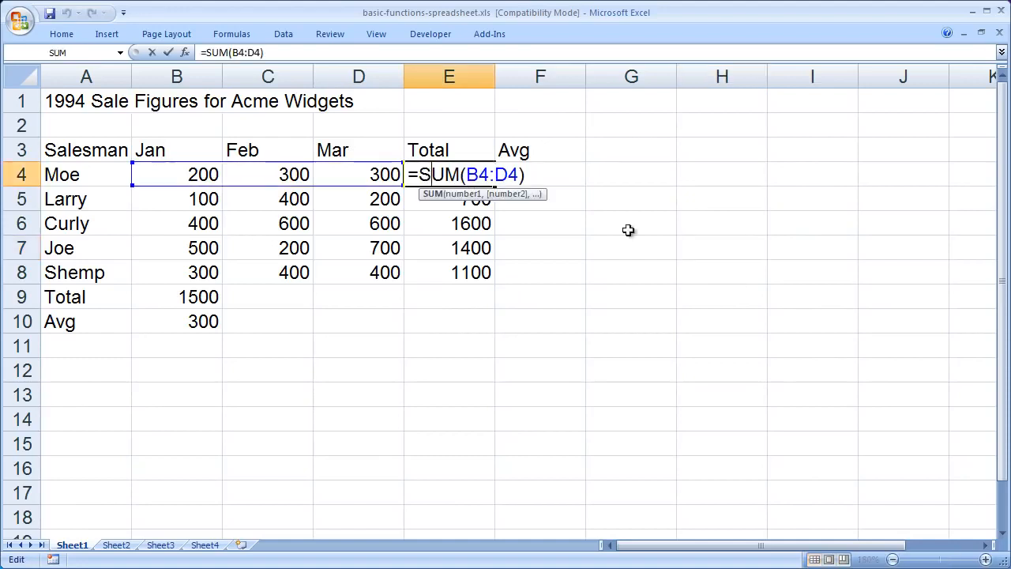
click(411, 174)
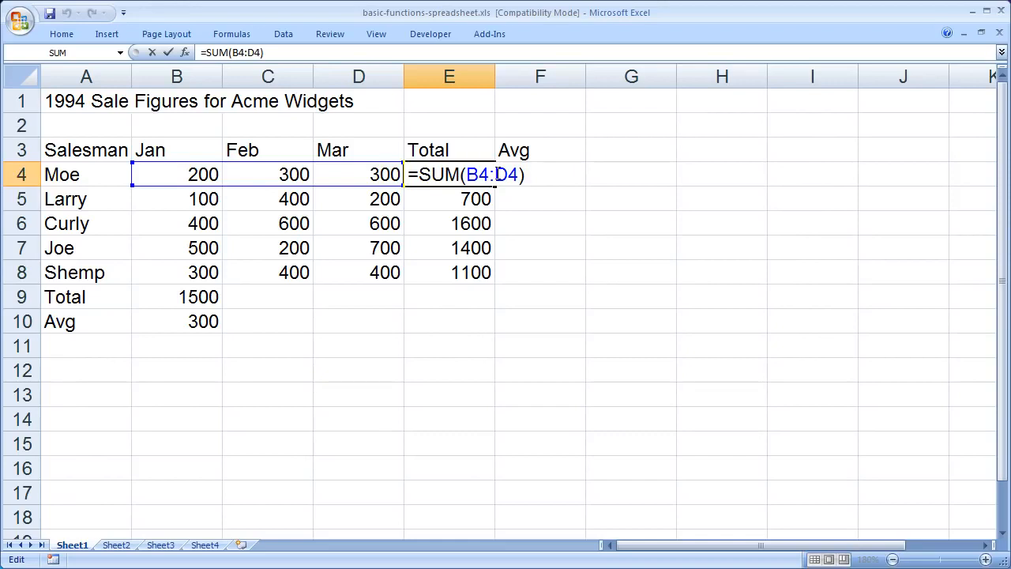
key(Return)
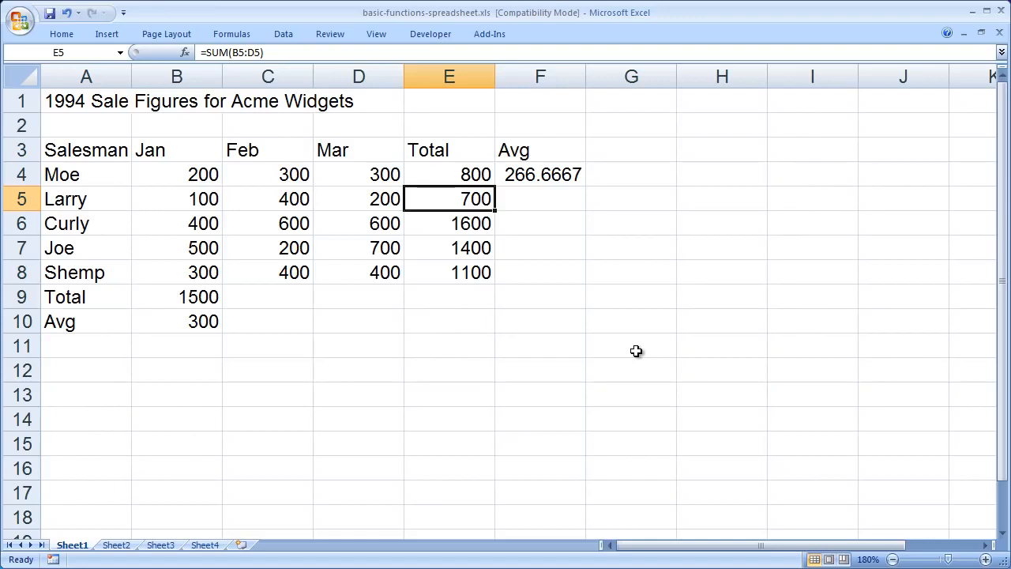
double_click(460, 200)
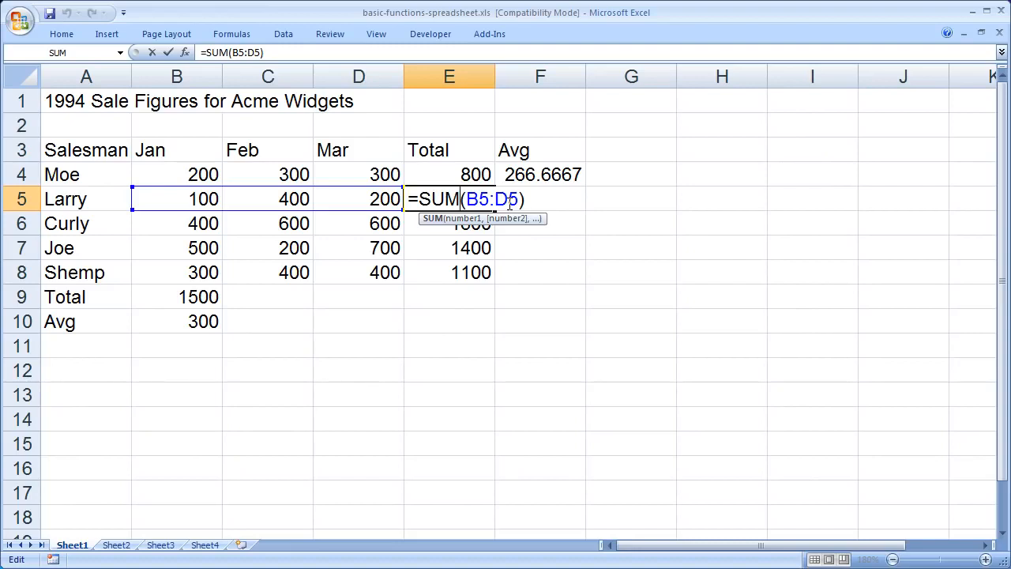
key(Return)
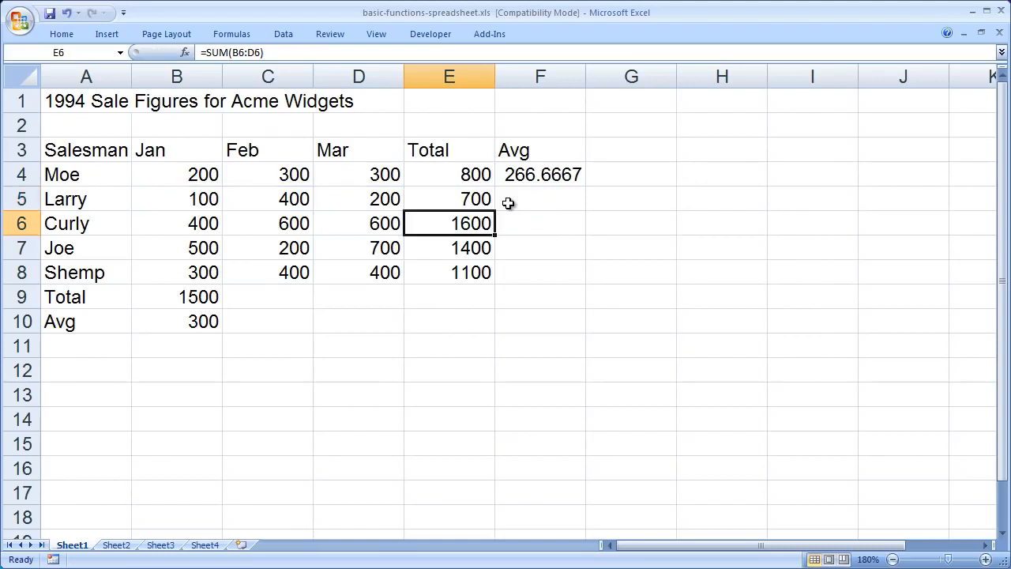
double_click(464, 224)
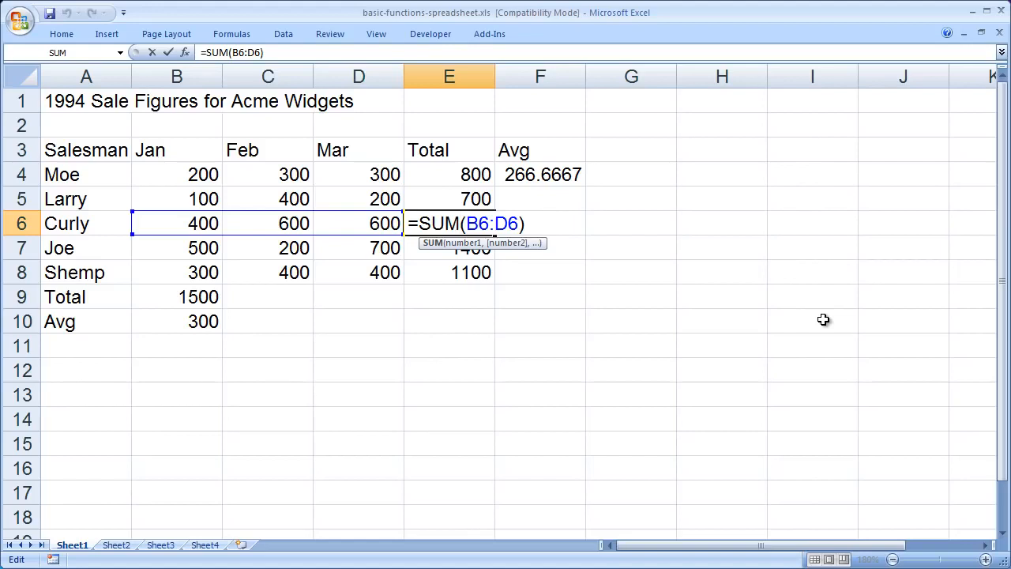
key(Return)
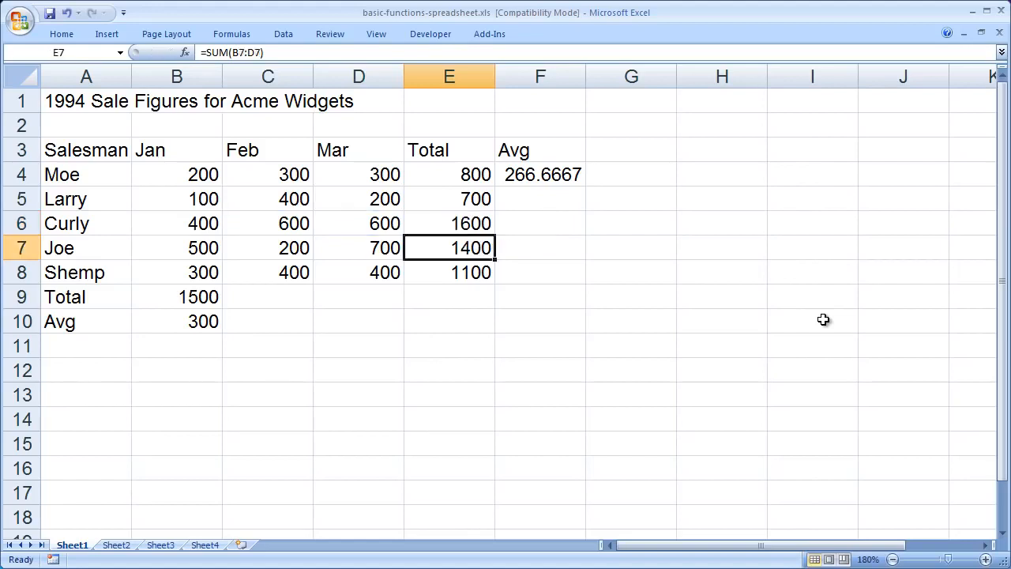
Fill the AVERAGE formula in F4 down through F8 and check the range used by the copy in F5
click(536, 175)
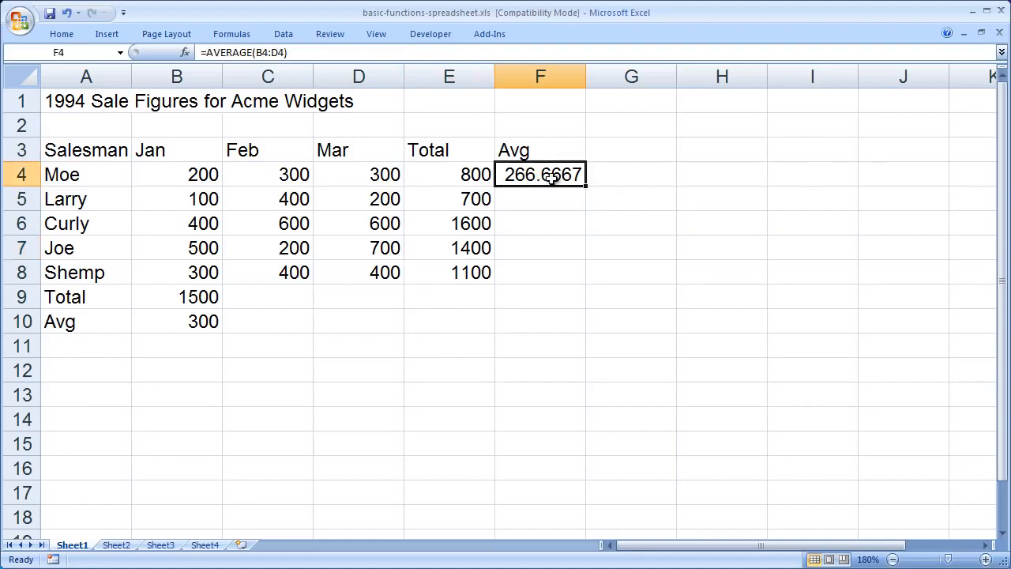
double_click(549, 172)
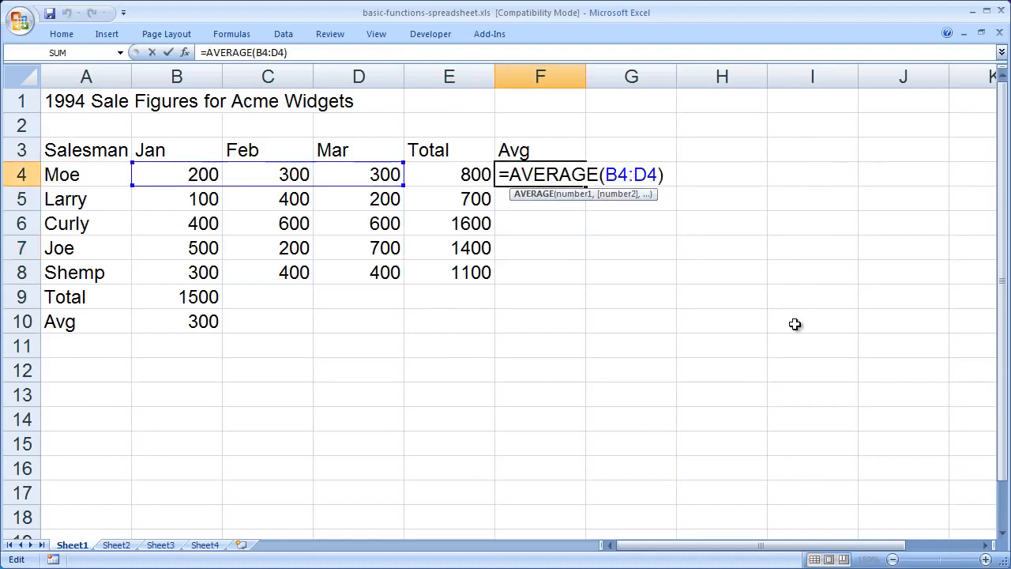
key(Return)
click(545, 177)
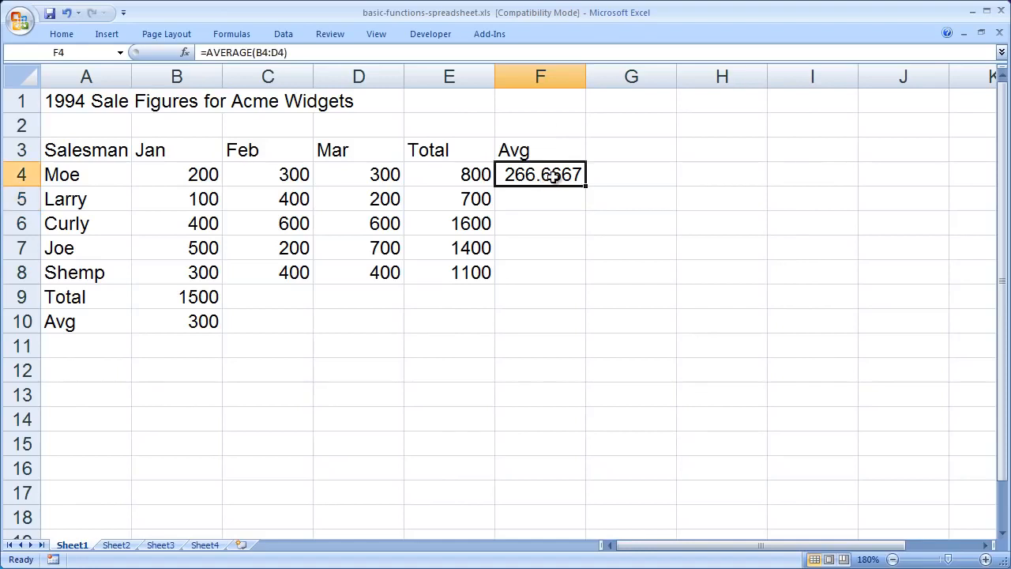
drag(588, 185, 575, 282)
click(783, 322)
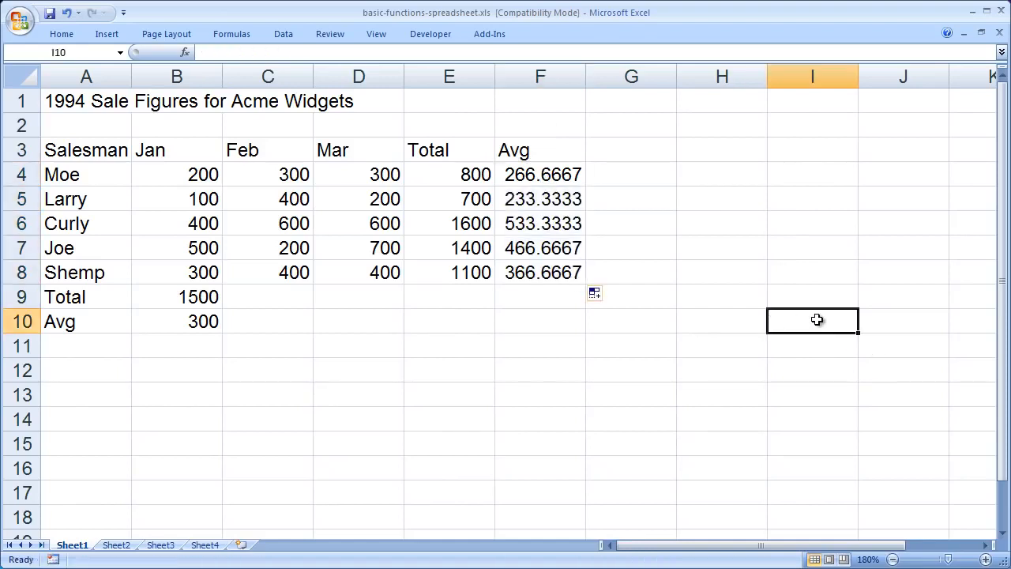
double_click(533, 206)
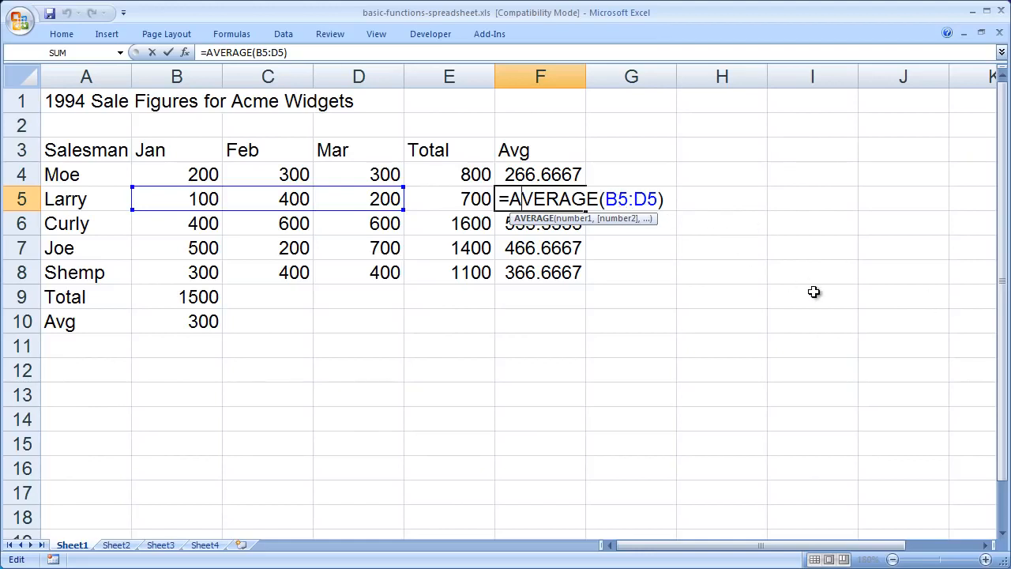
key(Return)
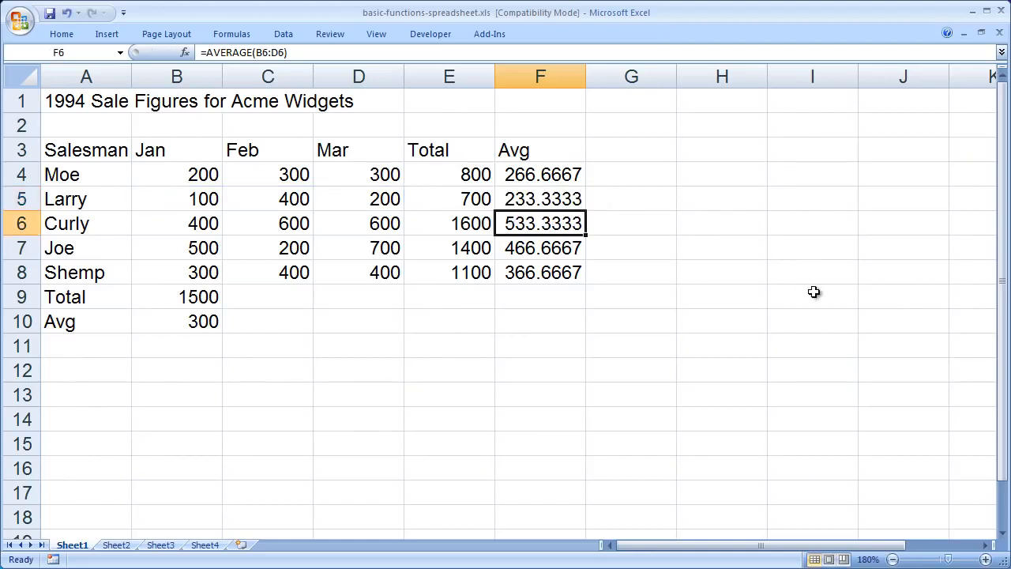
Fill the January total in B9 and the January average in B10 across through column D for February and March
click(179, 297)
drag(223, 308, 350, 303)
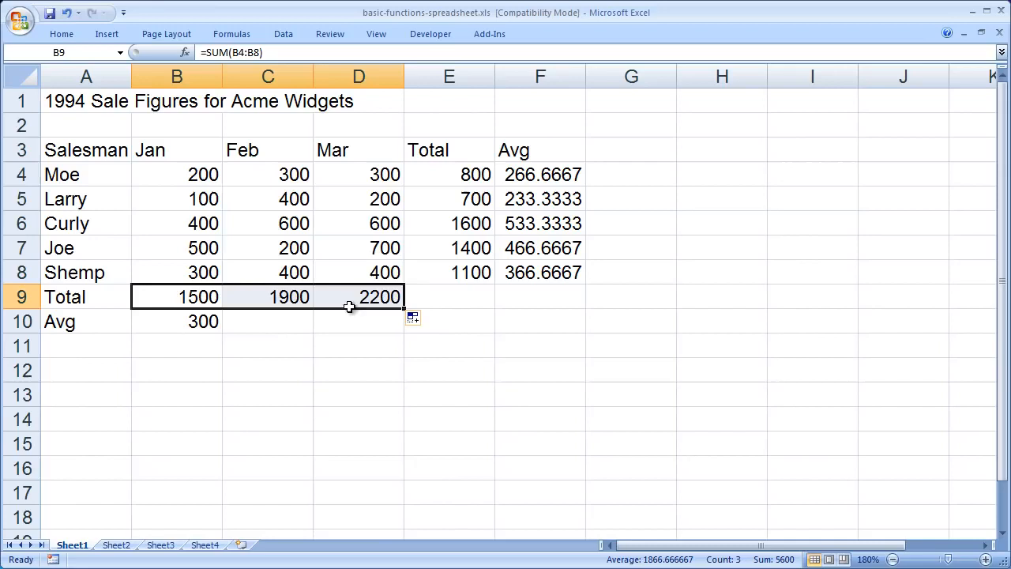
click(188, 323)
drag(223, 332, 379, 335)
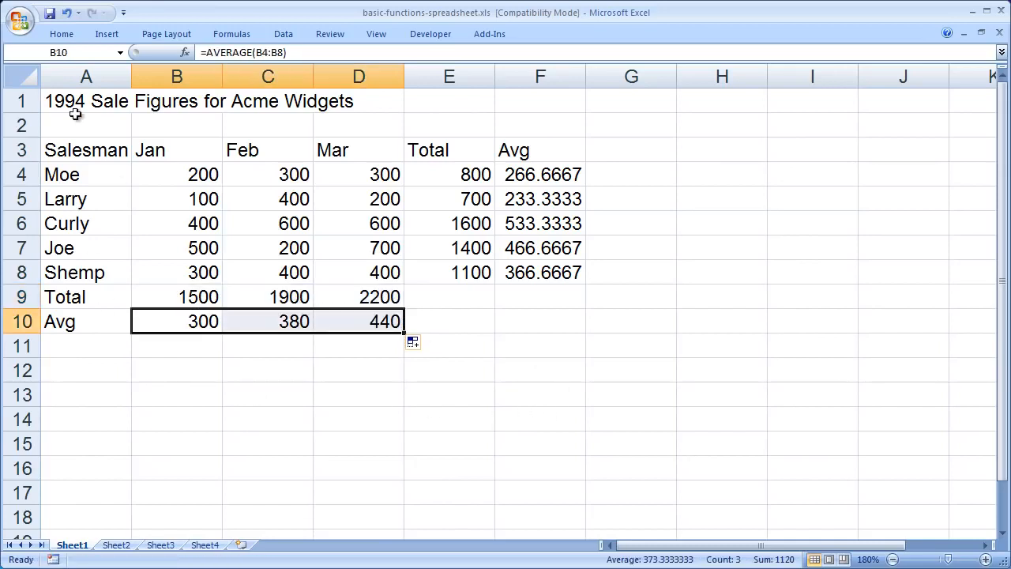
click(73, 101)
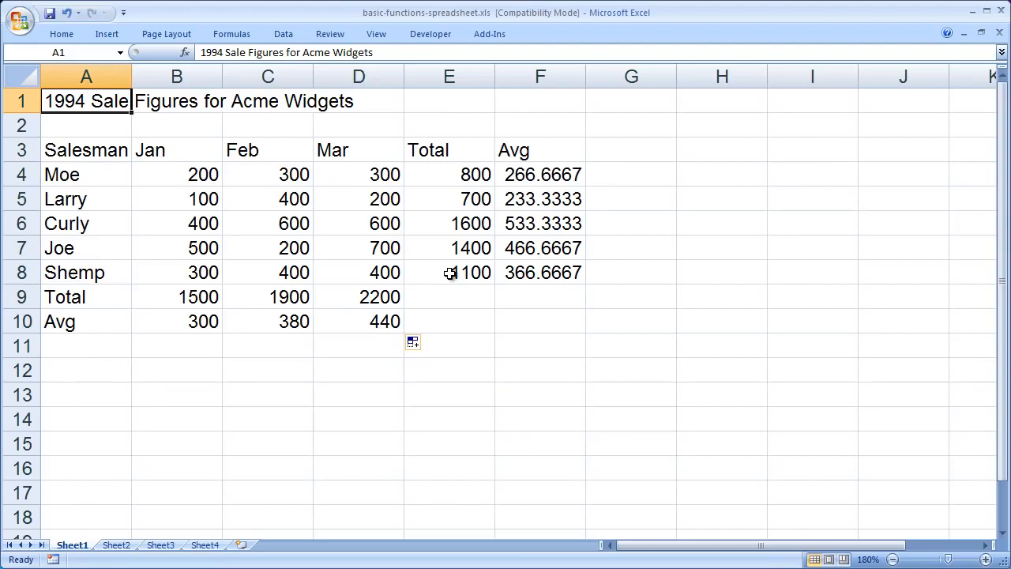